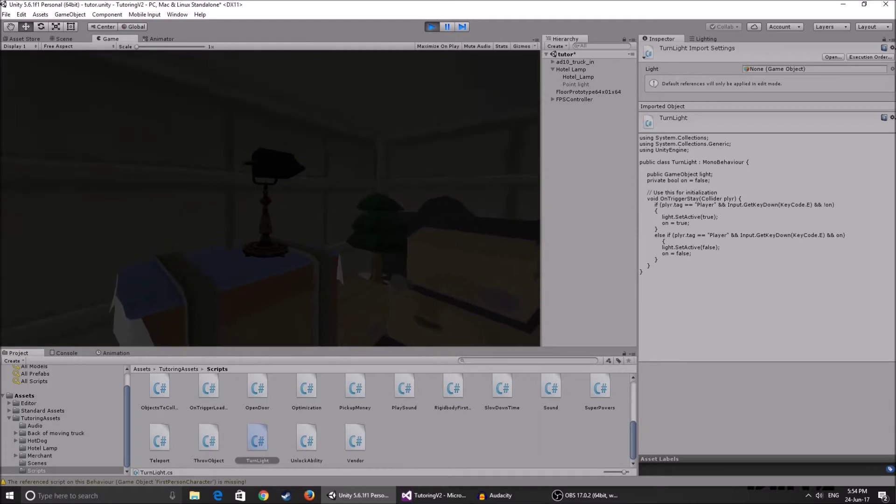
Walk to the hotel lamp, toggle its light on and off with E, walk back, and stop play.
key(w)
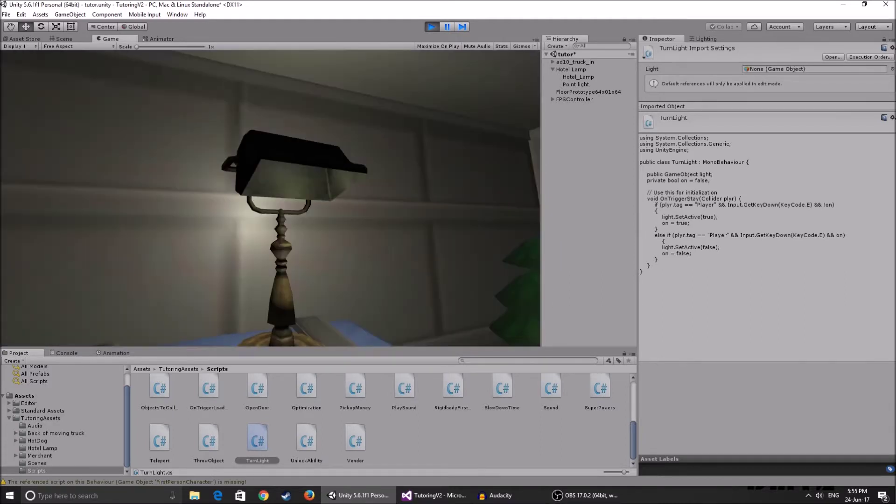
key(e)
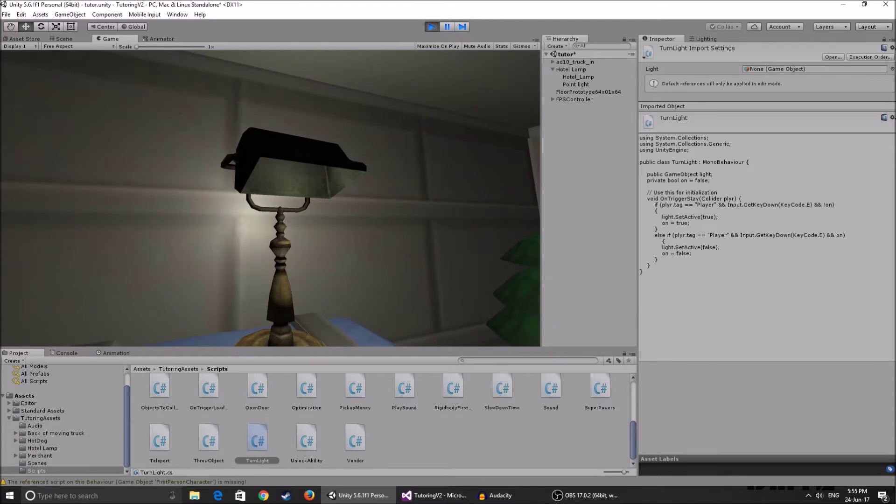
key(e)
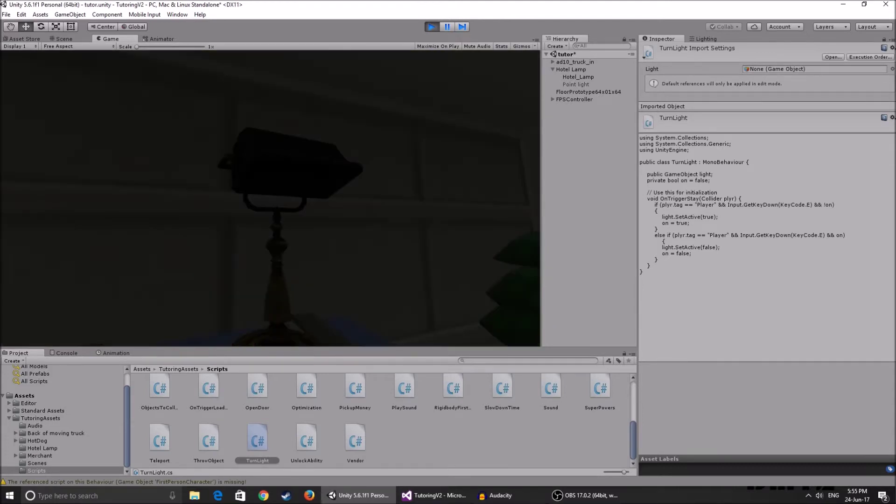
key(s)
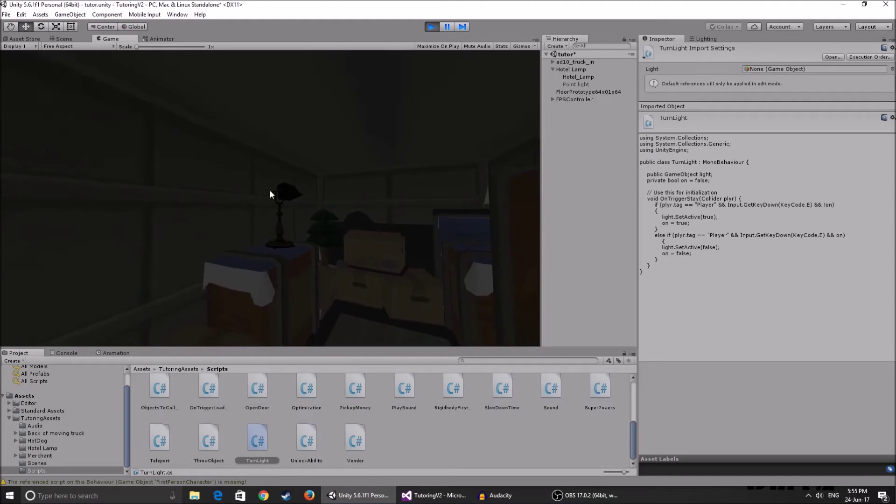
click(432, 27)
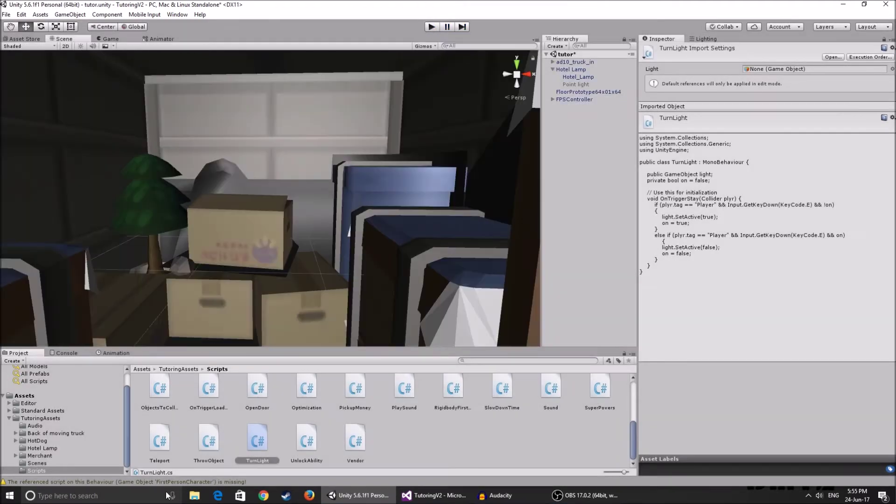
Open TurnLight.cs in Visual Studio and point out the on flag declaration.
click(281, 439)
double_click(268, 437)
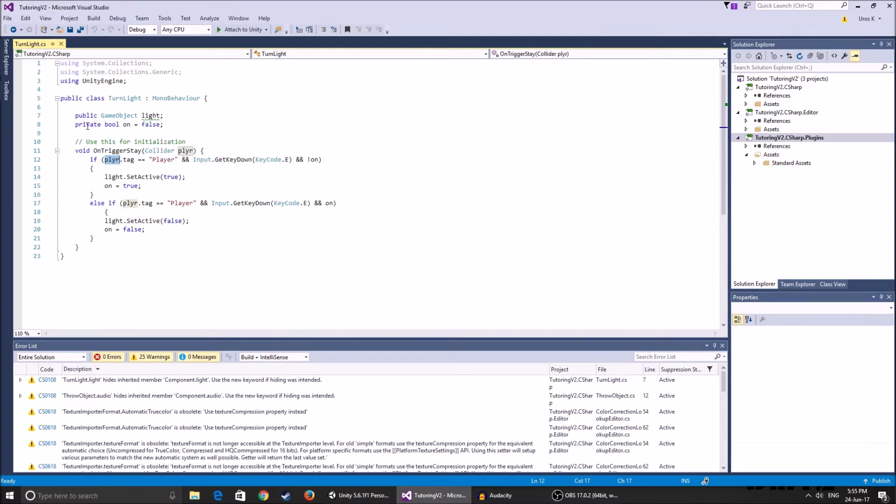
click(88, 126)
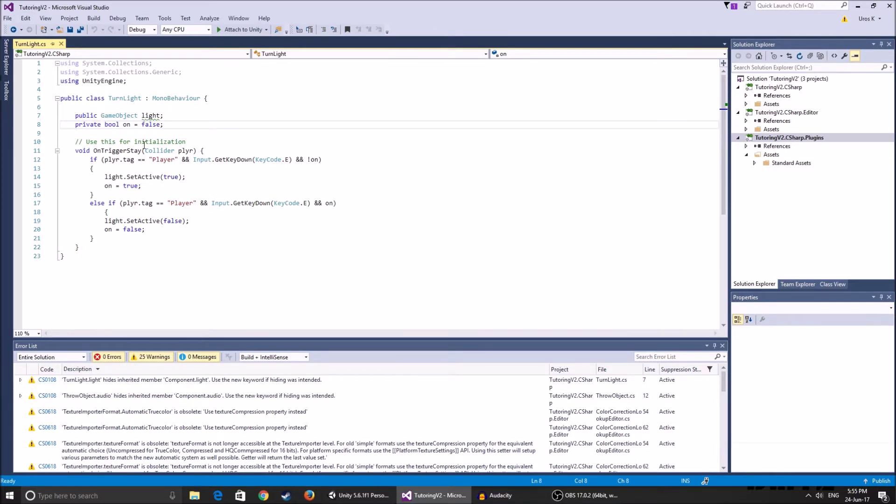
Leave the TurnLight script in Visual Studio and return to the Unity editor.
click(361, 495)
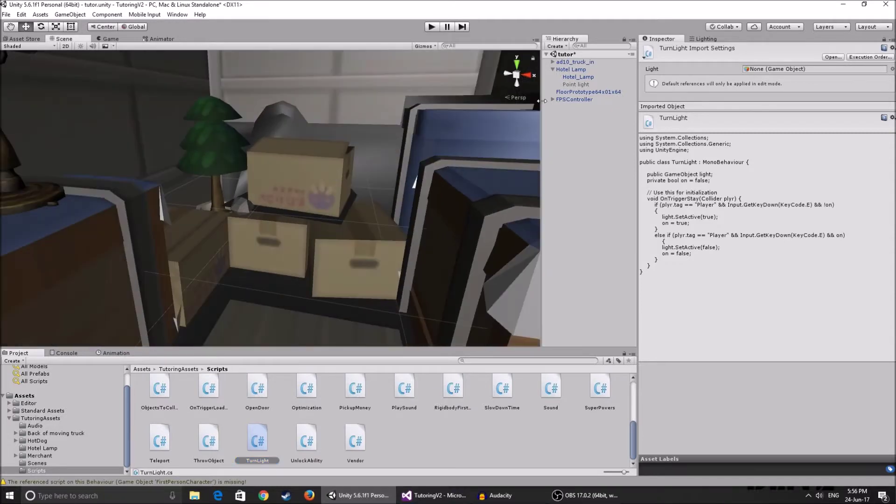
Select and frame the Hotel Lamp, glance at the TurnLight script, and come back to Unity.
click(577, 70)
click(496, 123)
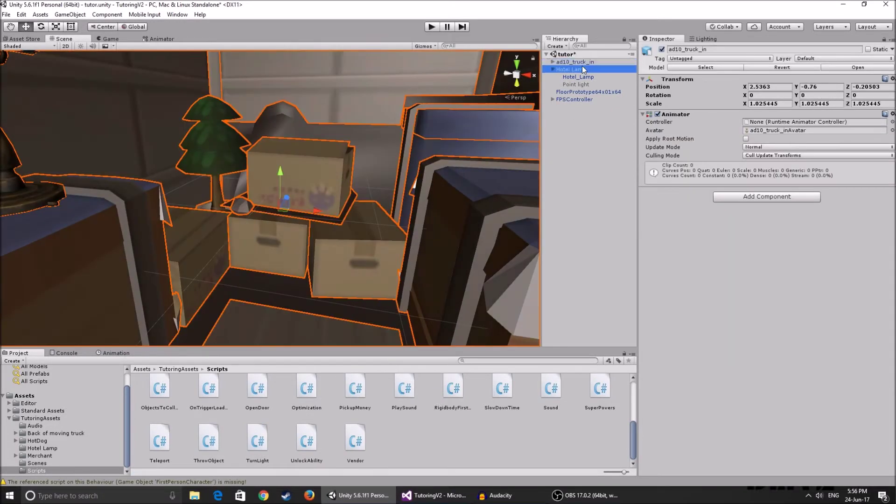
click(581, 69)
right_drag(419, 112, 395, 116)
key(f)
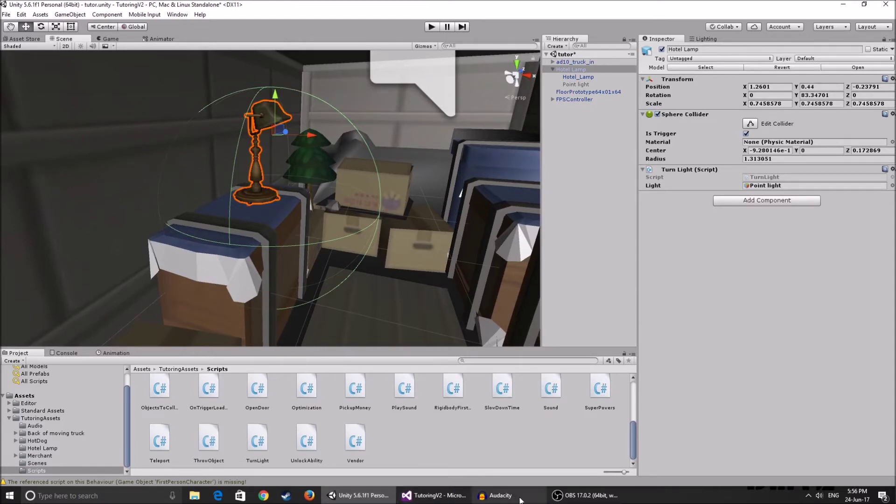
click(436, 496)
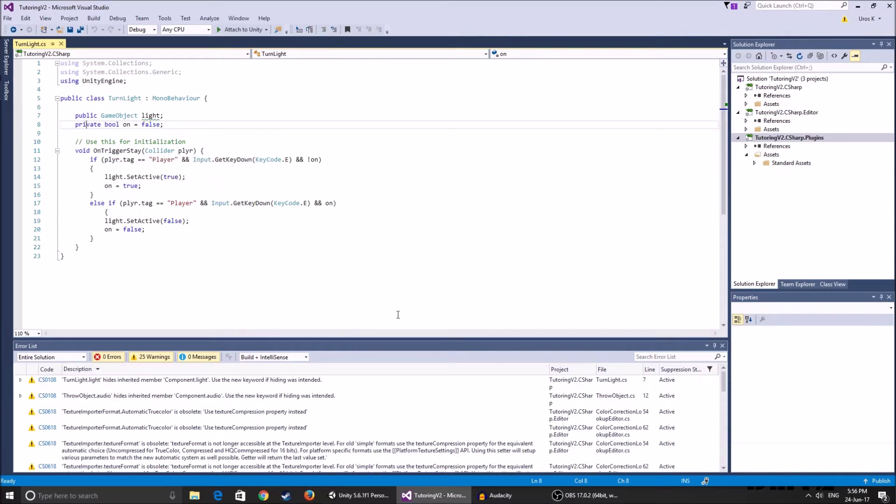
click(361, 495)
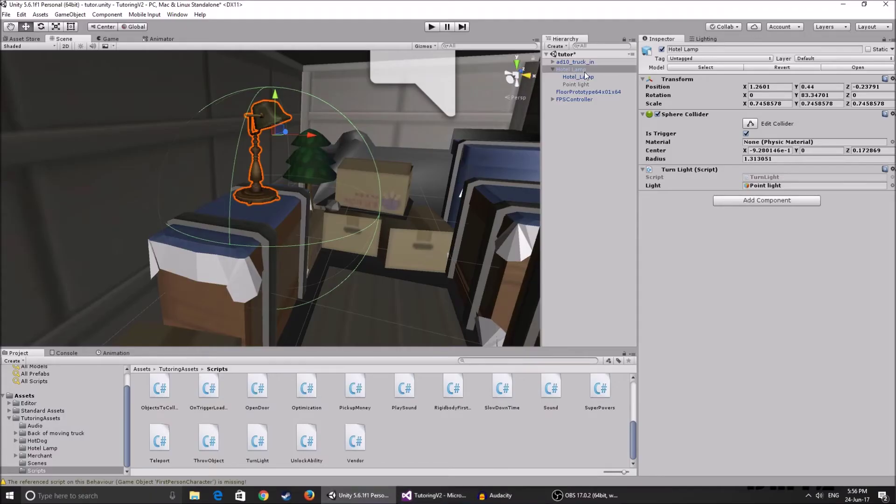
double_click(574, 98)
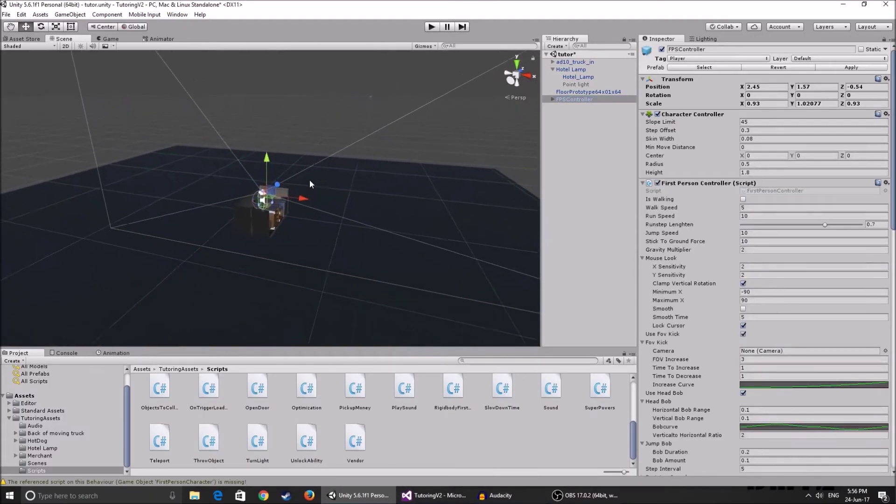
key(f)
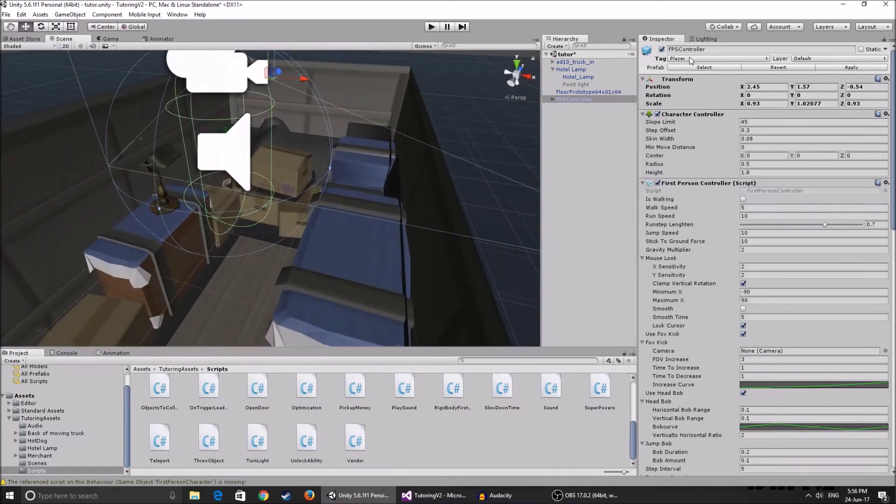
click(691, 60)
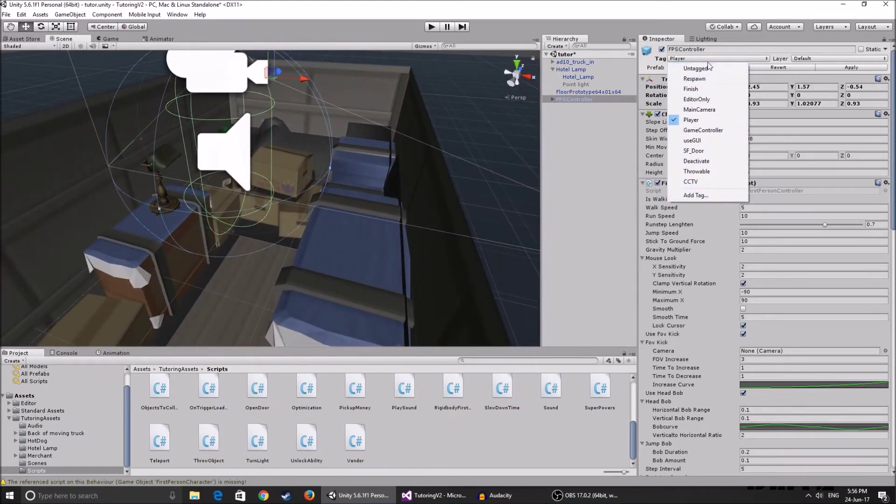
click(702, 199)
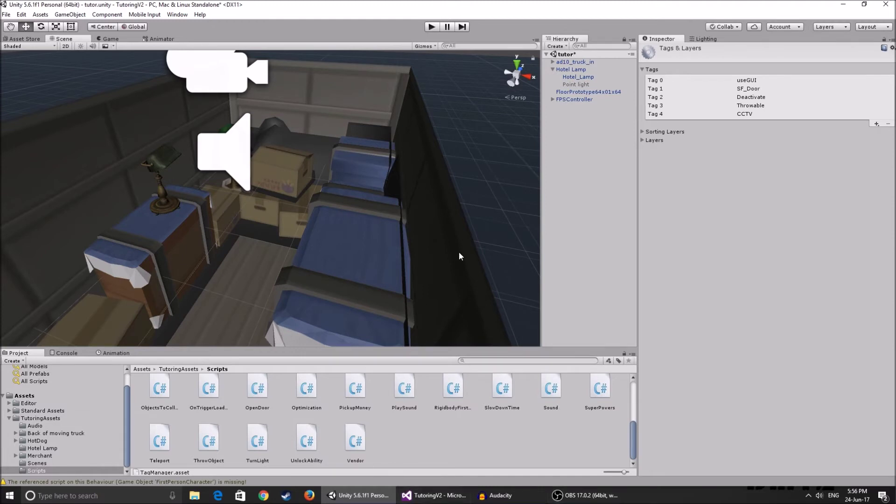
click(595, 107)
click(588, 92)
click(578, 76)
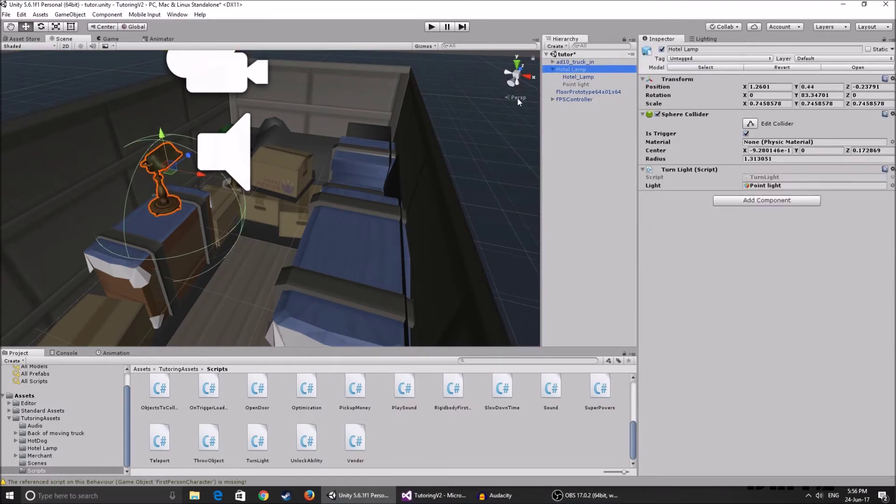
click(434, 495)
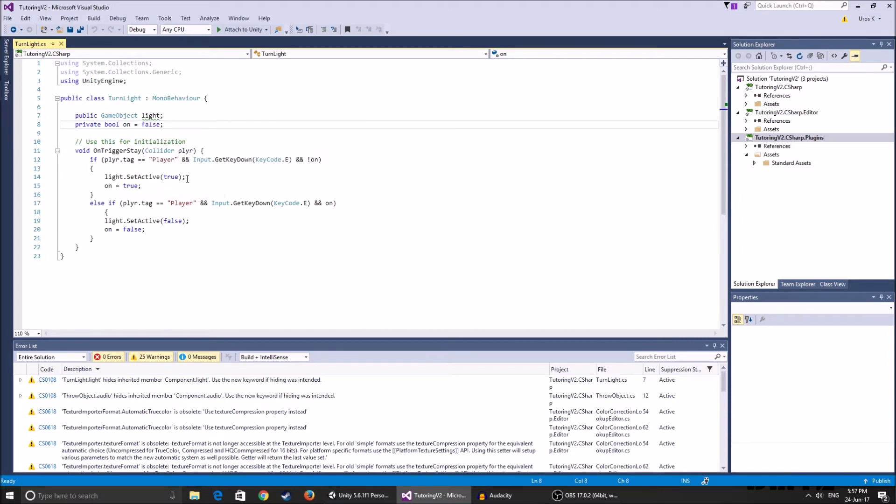
Toggle the lamp's Point light on and back off, then return to the TurnLight script.
click(361, 495)
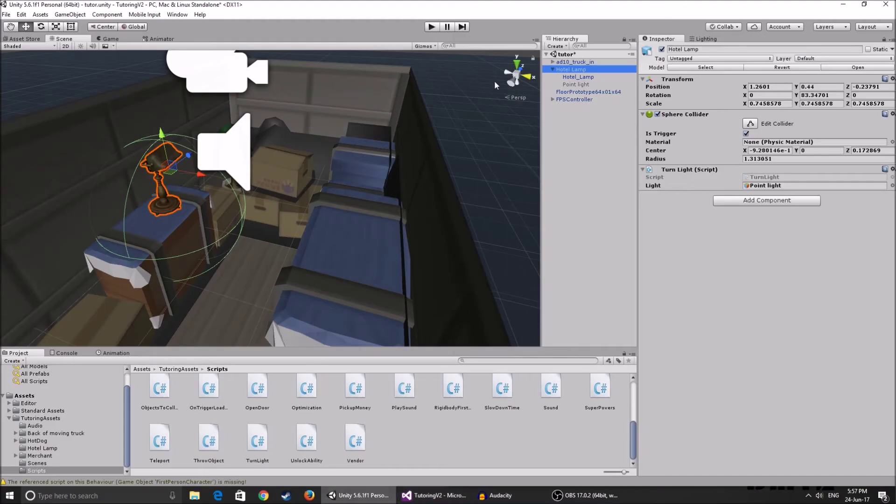
click(569, 85)
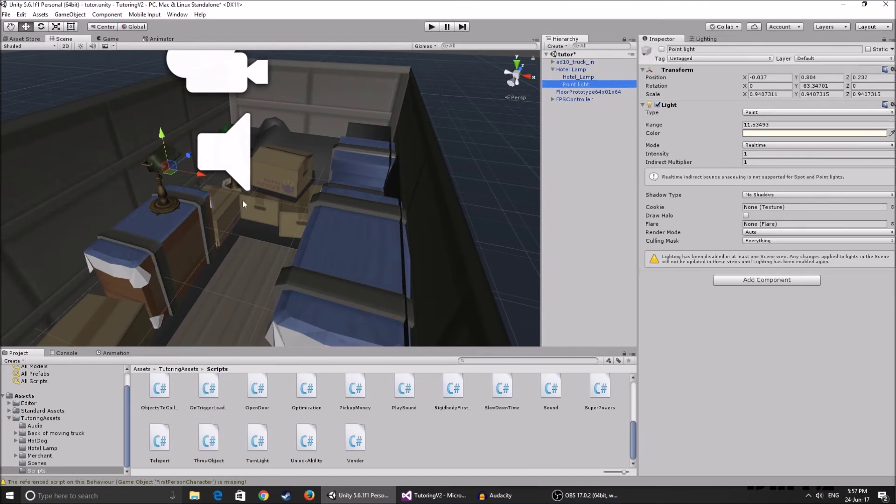
right_drag(243, 201, 356, 170)
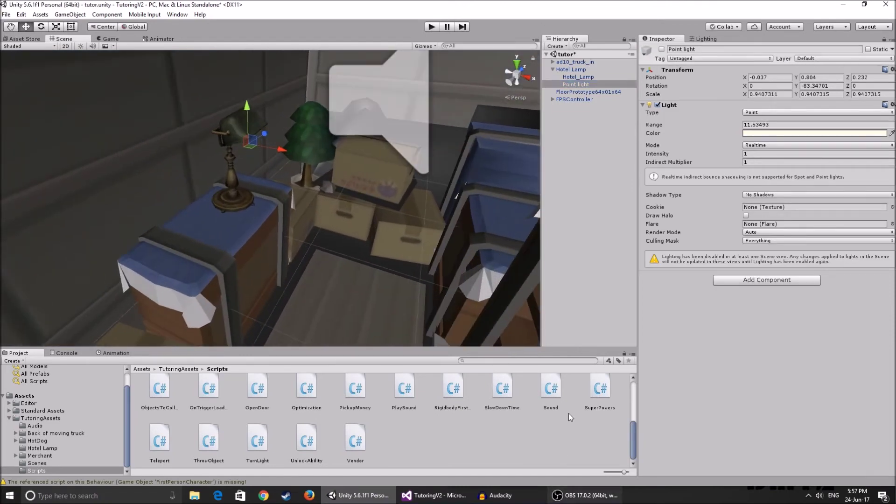
click(661, 49)
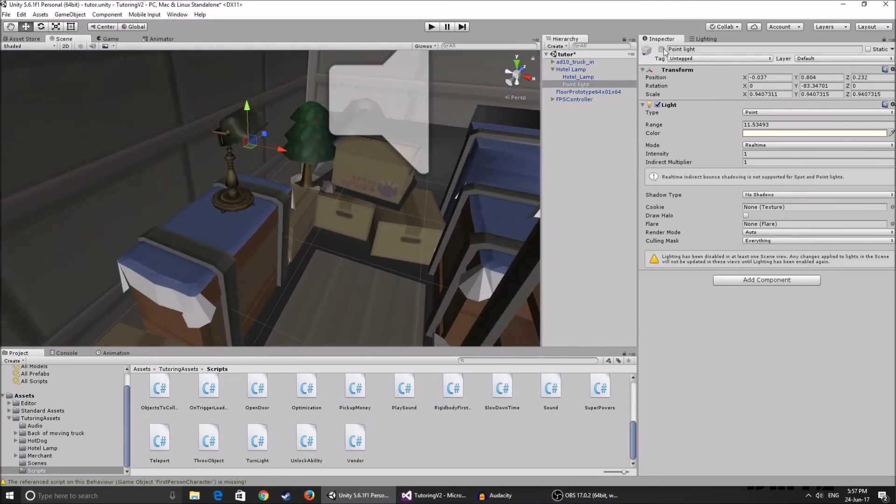
click(662, 49)
key(alt+Tab)
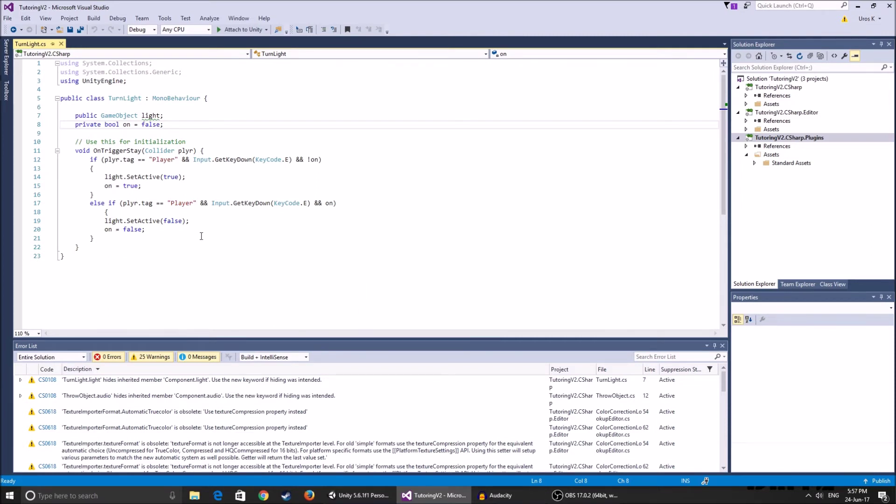
click(321, 160)
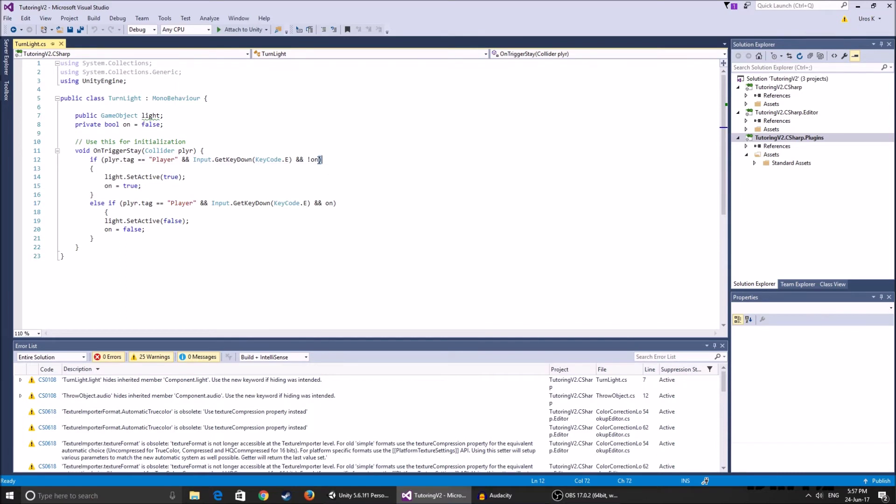
drag(142, 185, 60, 159)
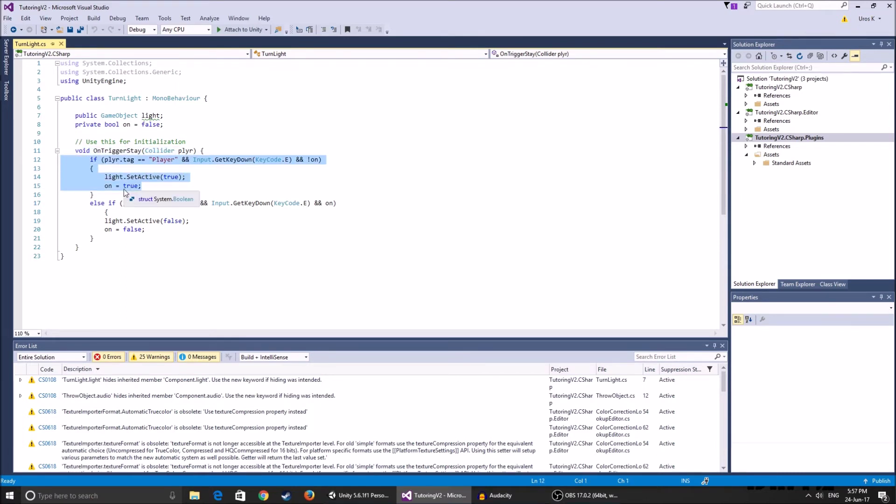
drag(141, 186, 60, 160)
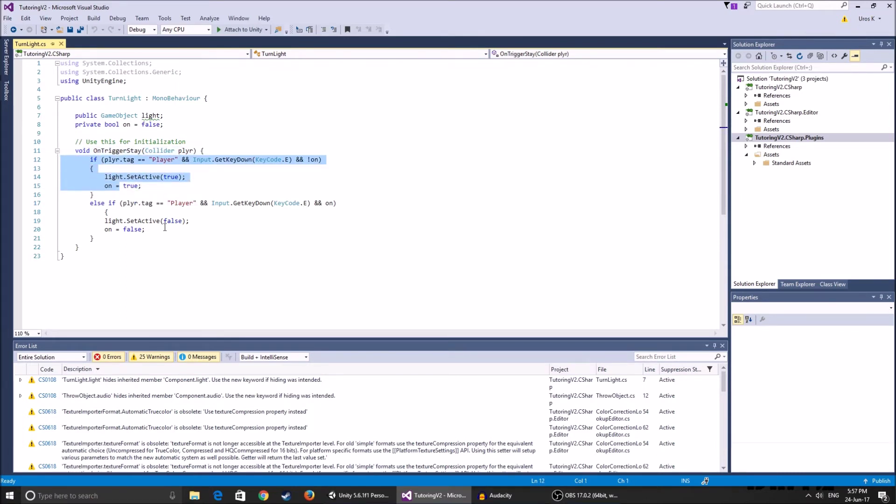
drag(121, 244, 67, 160)
mouse_move(94, 238)
mouse_down()
mouse_move(106, 212)
mouse_move(69, 203)
mouse_up()
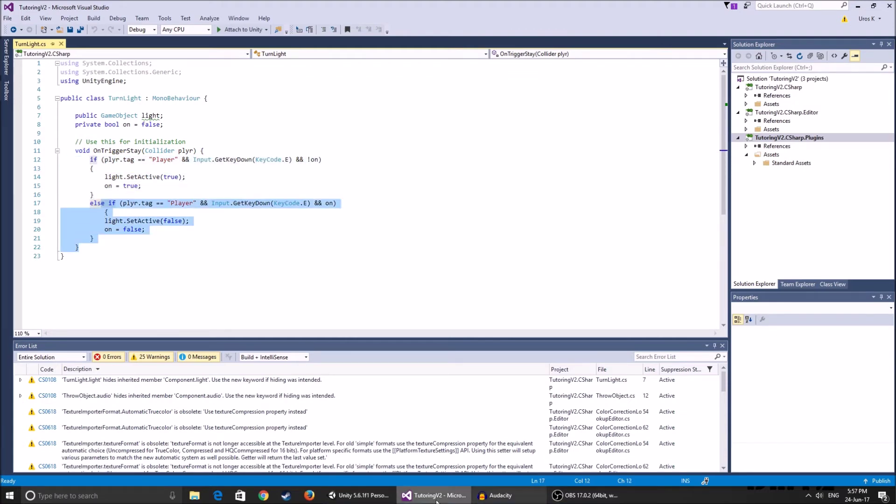
click(360, 495)
Orbit around the lamp and select Hotel Lamp to review its collider and Turn Light script.
right_drag(341, 183, 292, 166)
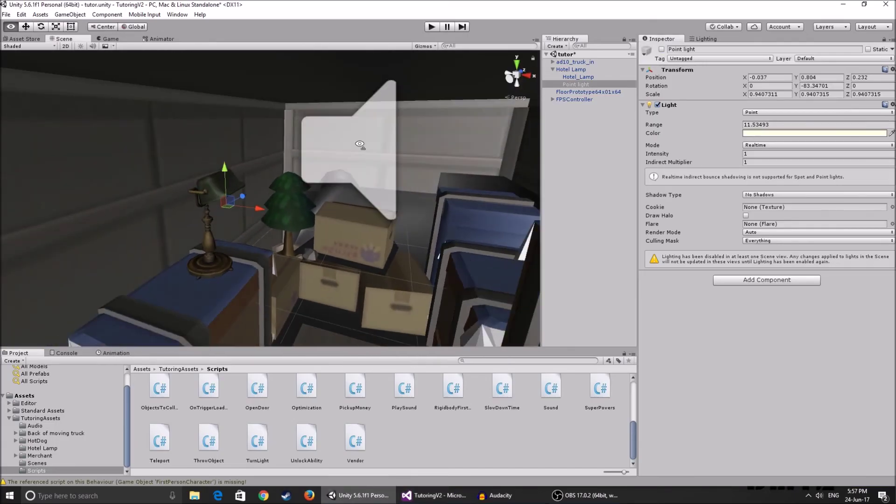
click(576, 69)
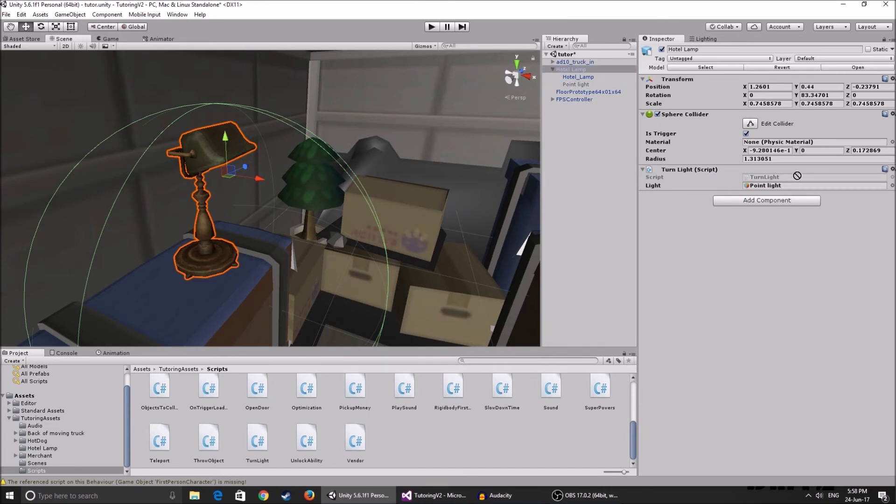
mouse_move(491, 211)
right_down()
mouse_move(461, 235)
mouse_move(562, 165)
right_up()
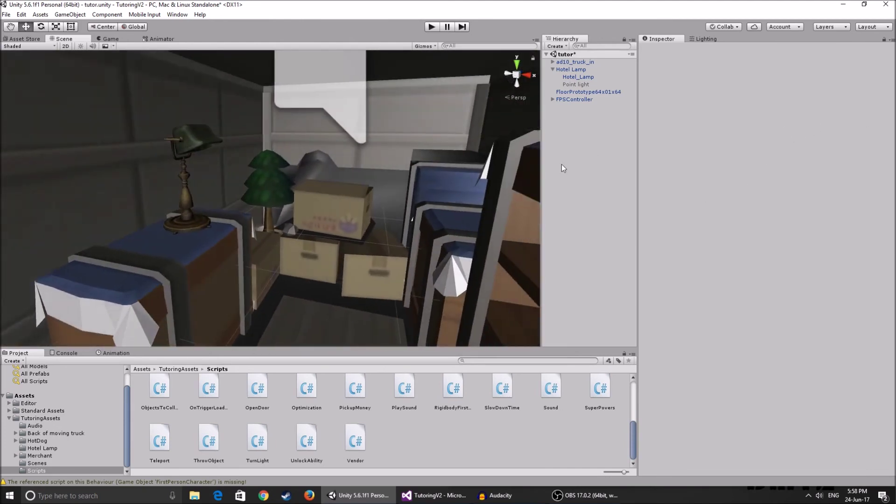